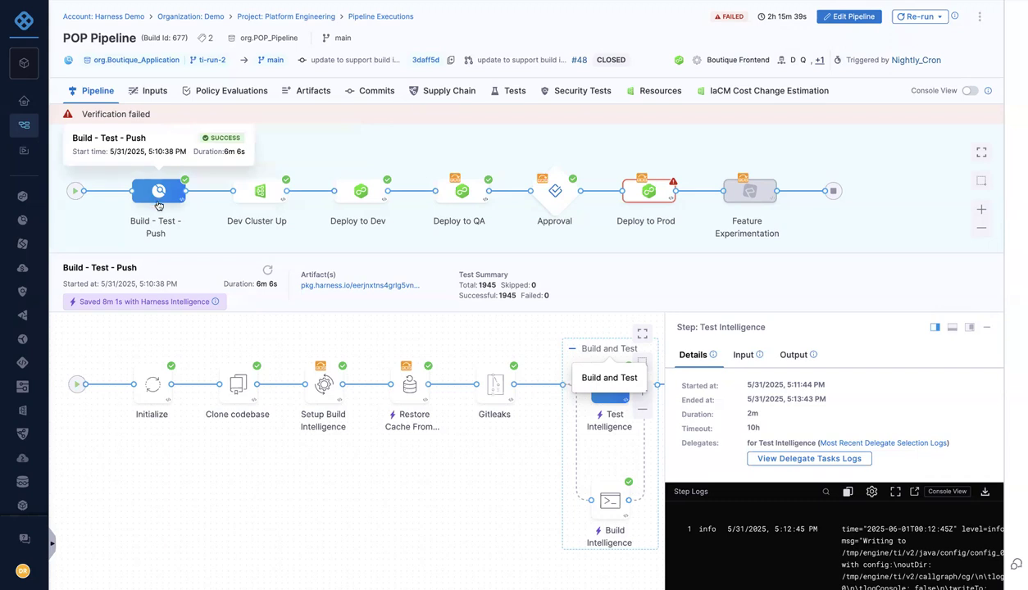
Inspect the Approval and Deploy to Prod stages of the failed POP Pipeline execution, including the verification step
{"action": "mouse_move", "coordinate": [474, 206]}
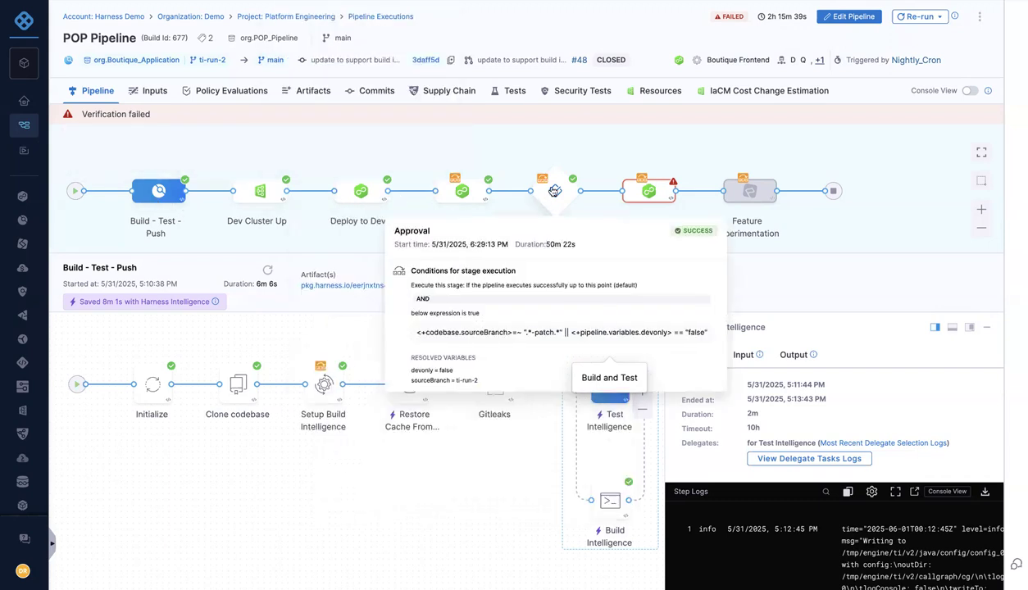
{"action": "left_click", "coordinate": [555, 192]}
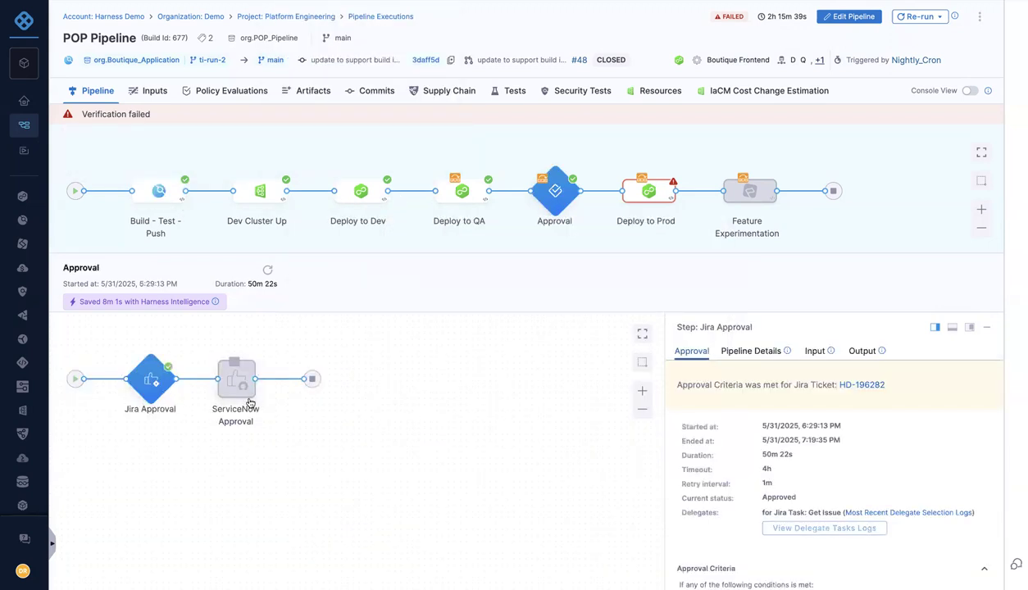
{"action": "left_click", "coordinate": [654, 200]}
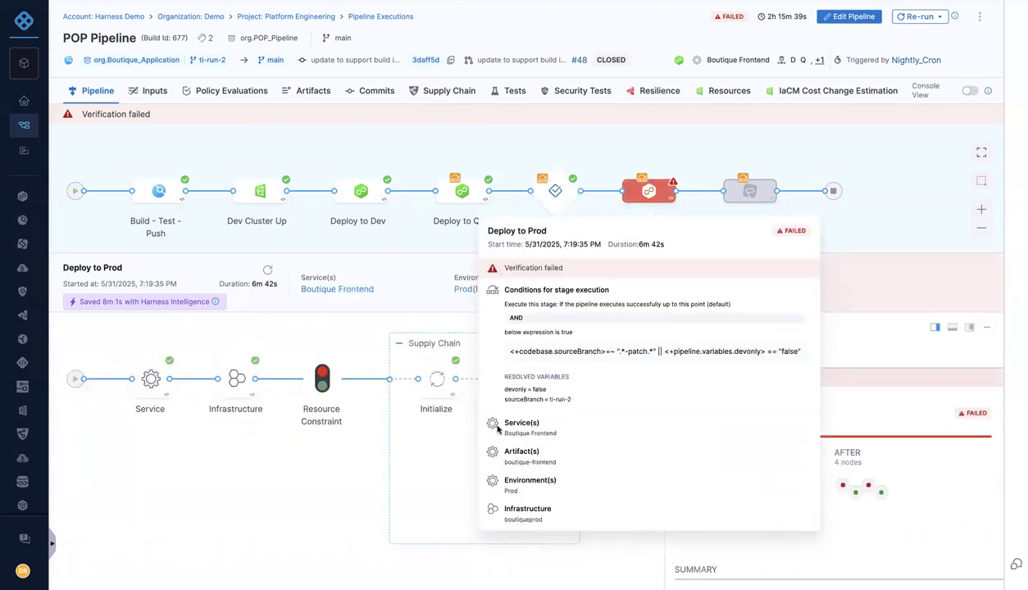
{"action": "left_click_drag", "start_coordinate": [541, 520], "coordinate": [323, 537]}
{"action": "left_click_drag", "start_coordinate": [590, 531], "coordinate": [195, 534]}
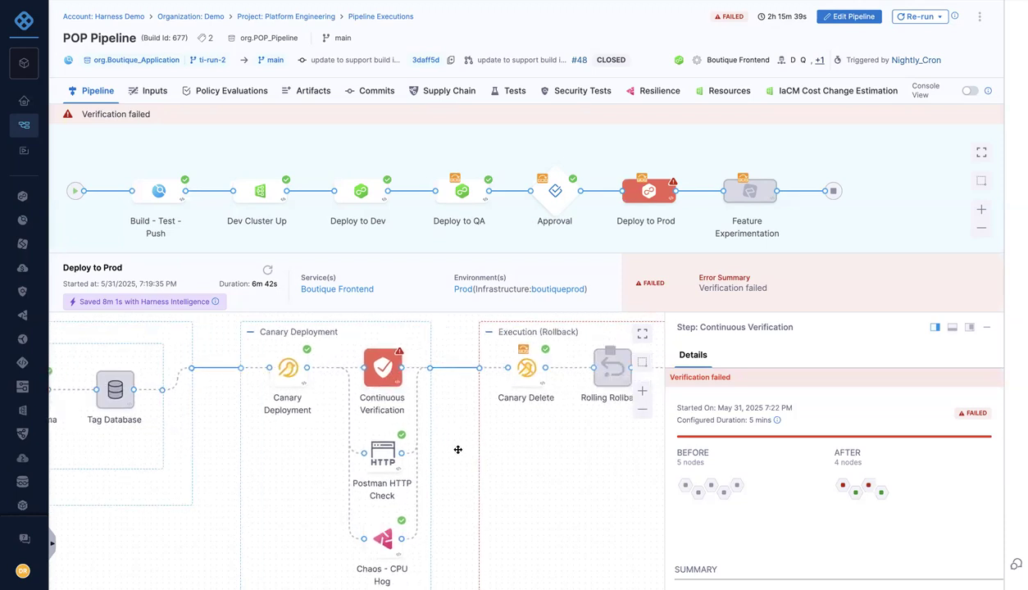
{"action": "scroll", "coordinate": [828, 487], "scroll_direction": "down", "scroll_amount": 2}
{"action": "scroll", "coordinate": [833, 490], "scroll_direction": "down", "scroll_amount": 1}
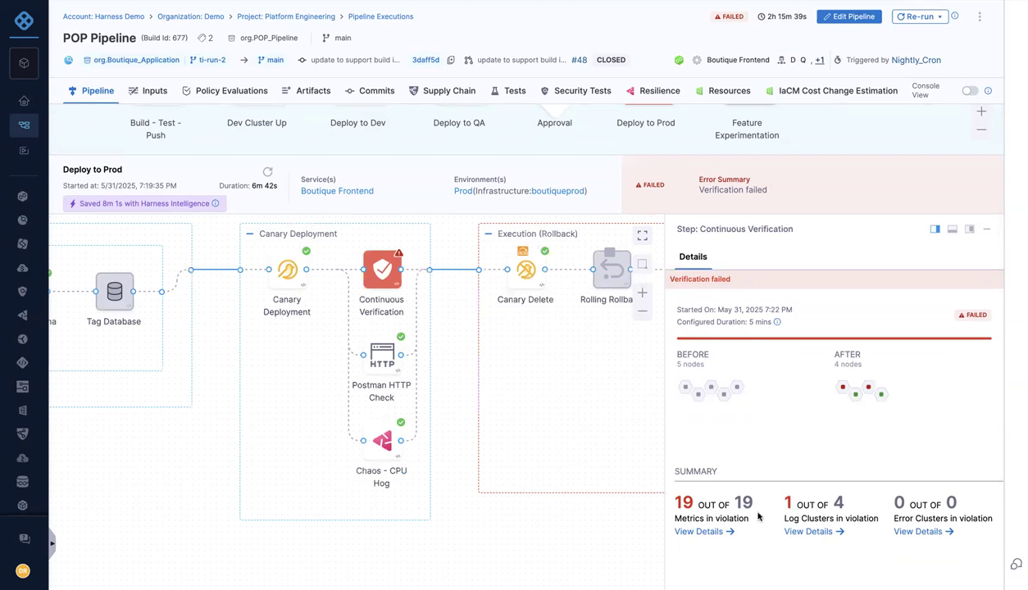
{"action": "left_click_drag", "start_coordinate": [447, 363], "coordinate": [351, 383]}
{"action": "mouse_move", "coordinate": [519, 300]}
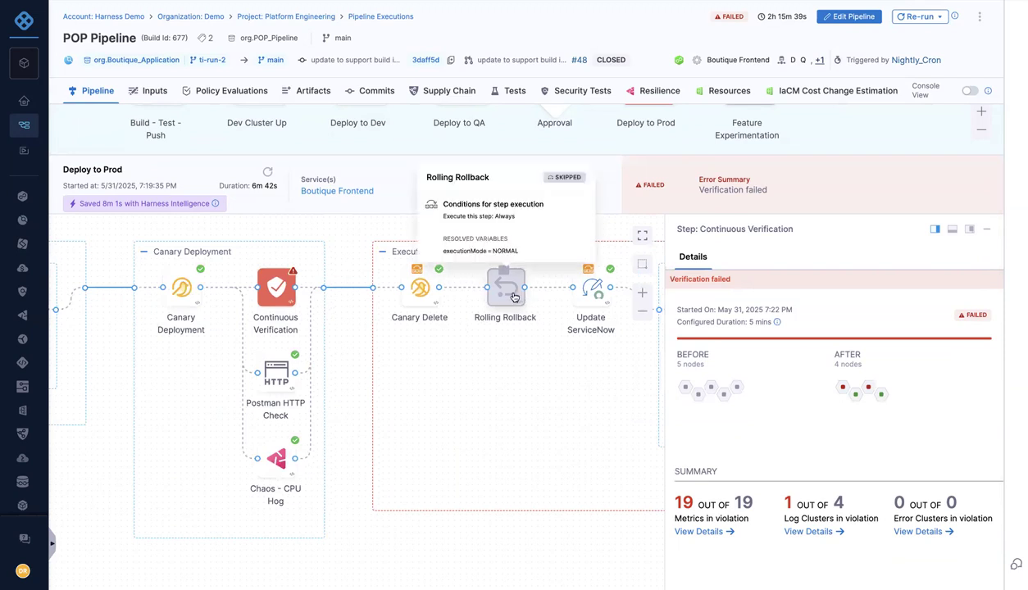
{"action": "scroll", "coordinate": [308, 260], "scroll_direction": "up", "scroll_amount": 3}
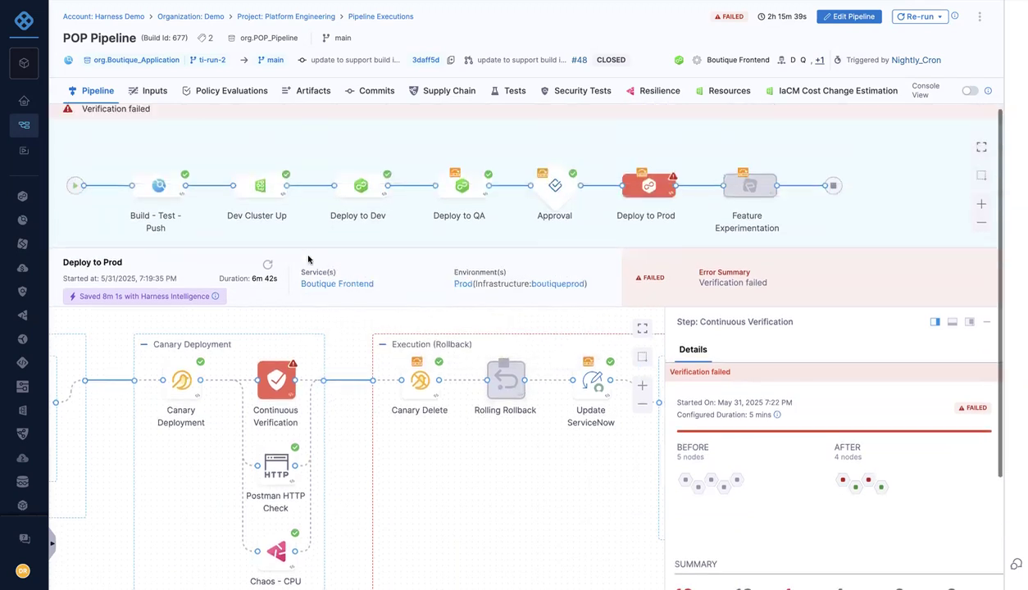
Inspect the Build - Test - Push stage steps, including Build Intelligence and Test Intelligence
{"action": "left_click", "coordinate": [159, 186]}
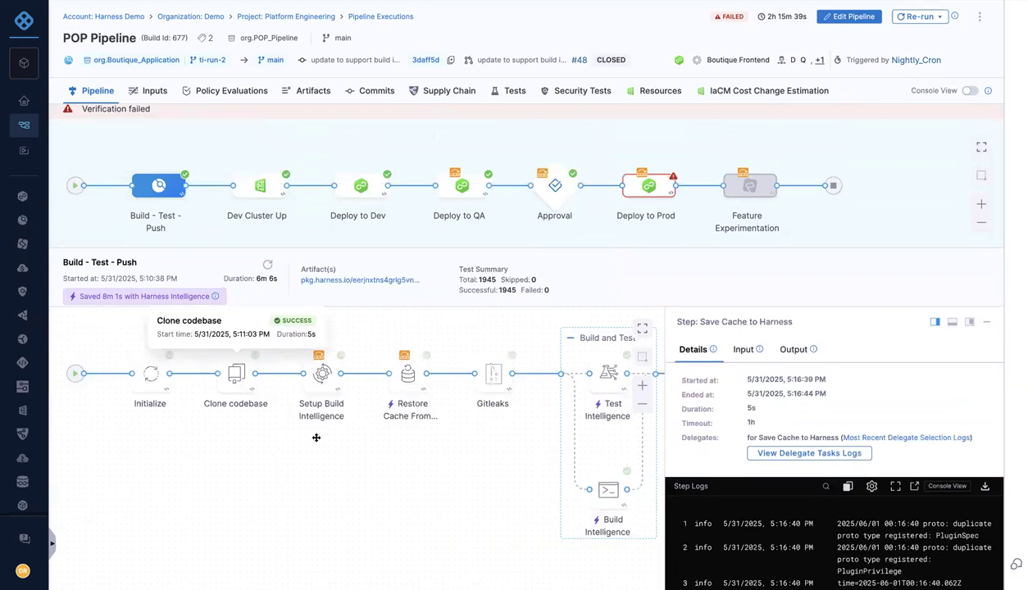
{"action": "left_click_drag", "start_coordinate": [518, 445], "coordinate": [340, 444]}
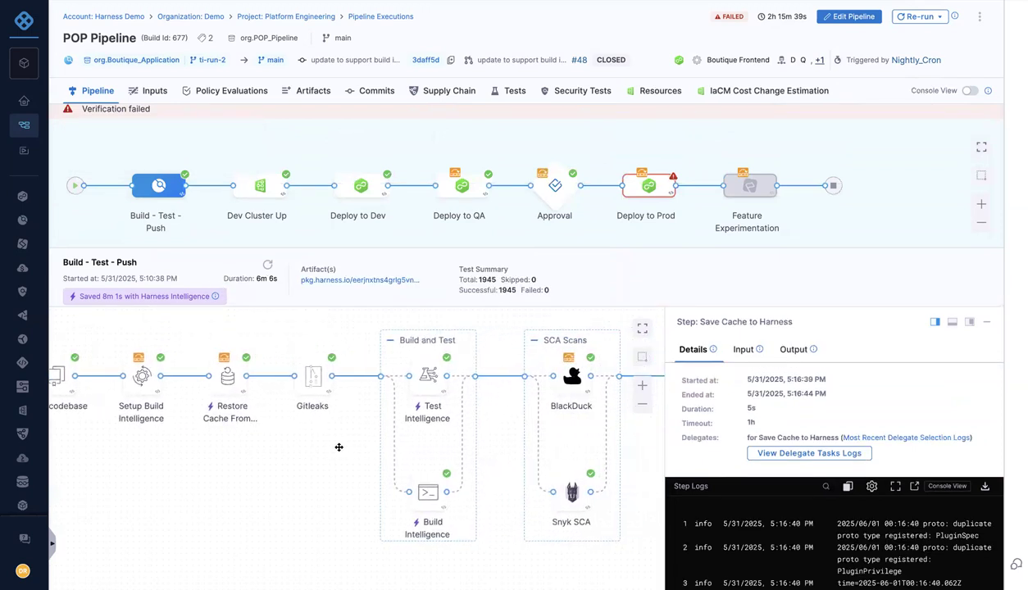
{"action": "left_click", "coordinate": [429, 492]}
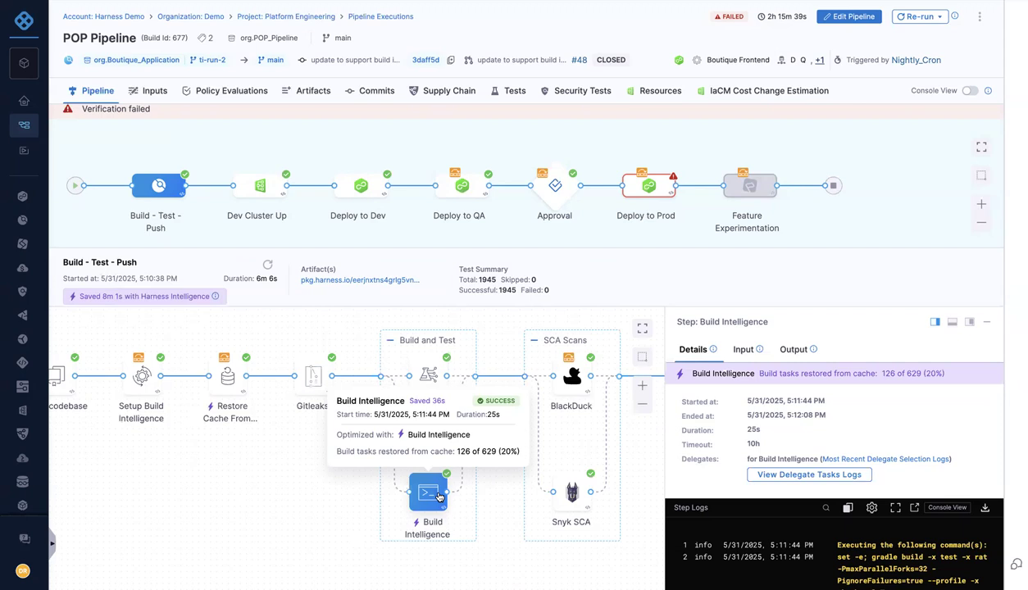
{"action": "left_click", "coordinate": [424, 375]}
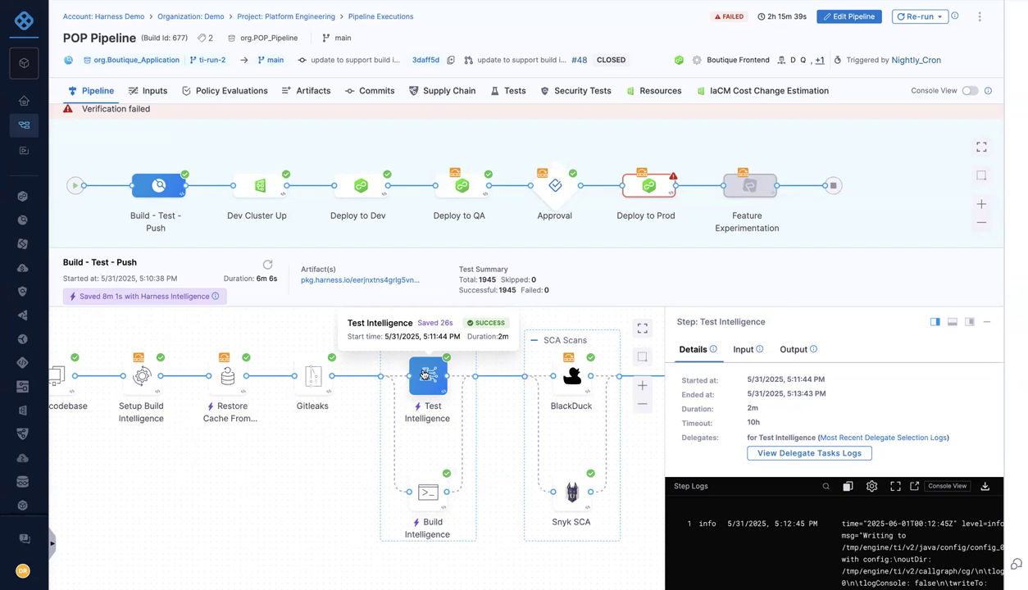
Open the test results for the build stage and show all test executions
{"action": "left_click", "coordinate": [515, 93]}
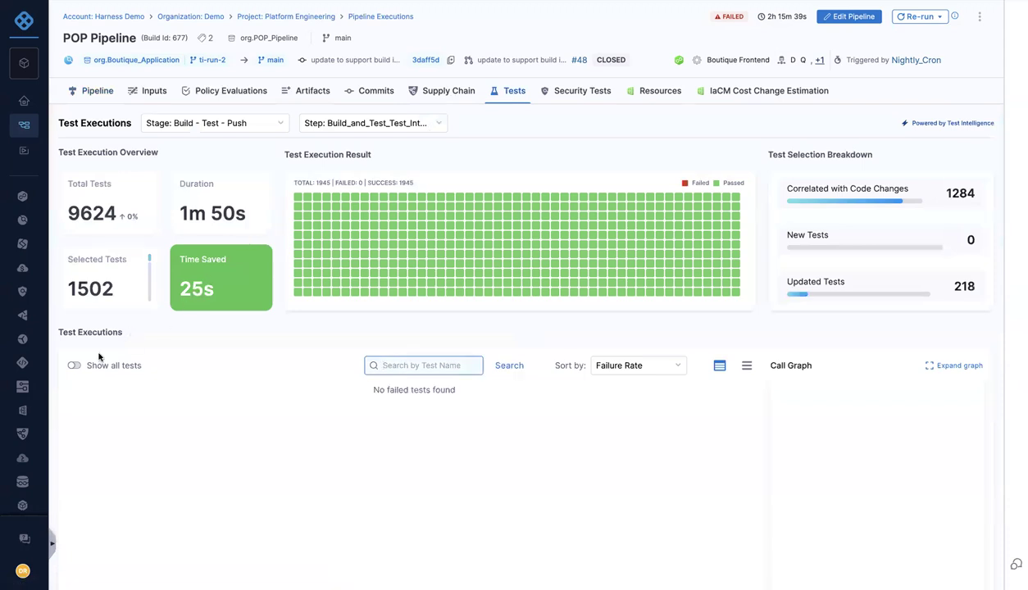
{"action": "left_click", "coordinate": [74, 366]}
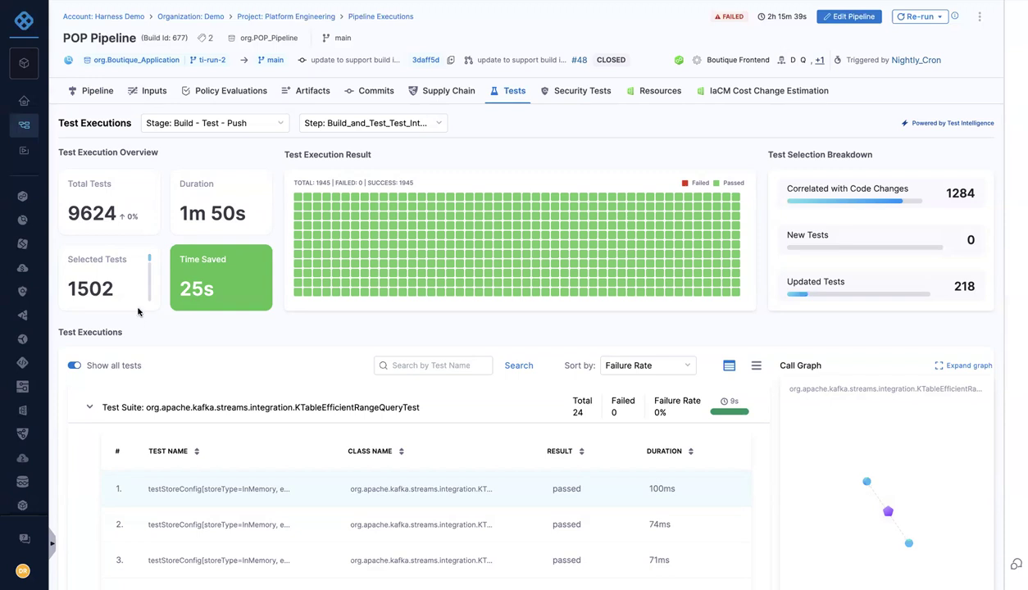
{"action": "left_click", "coordinate": [98, 99]}
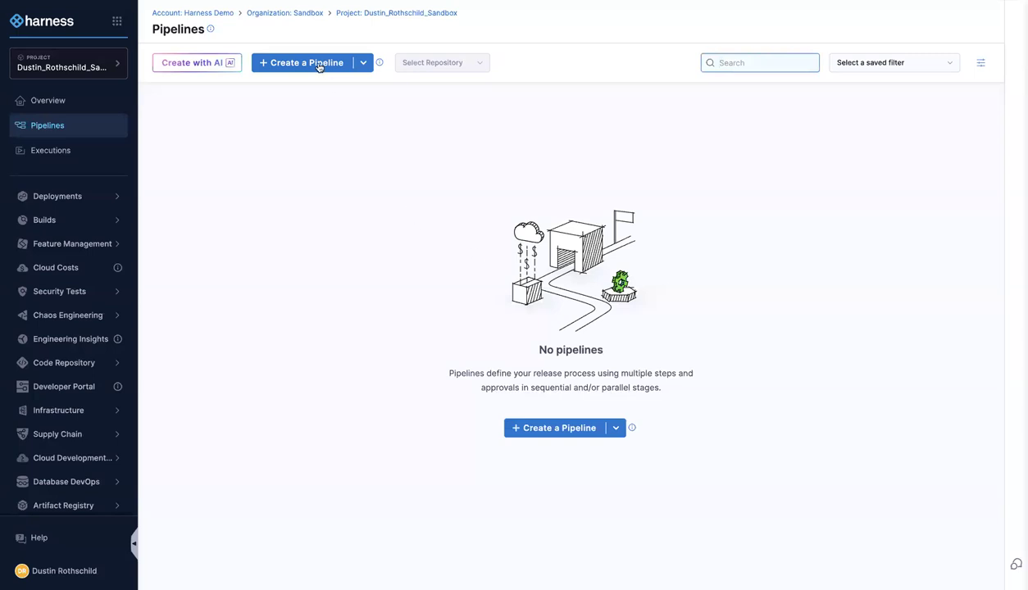
Generate a new pipeline with AI from a pasted description and accept the generated YAML
{"action": "left_click", "coordinate": [217, 67]}
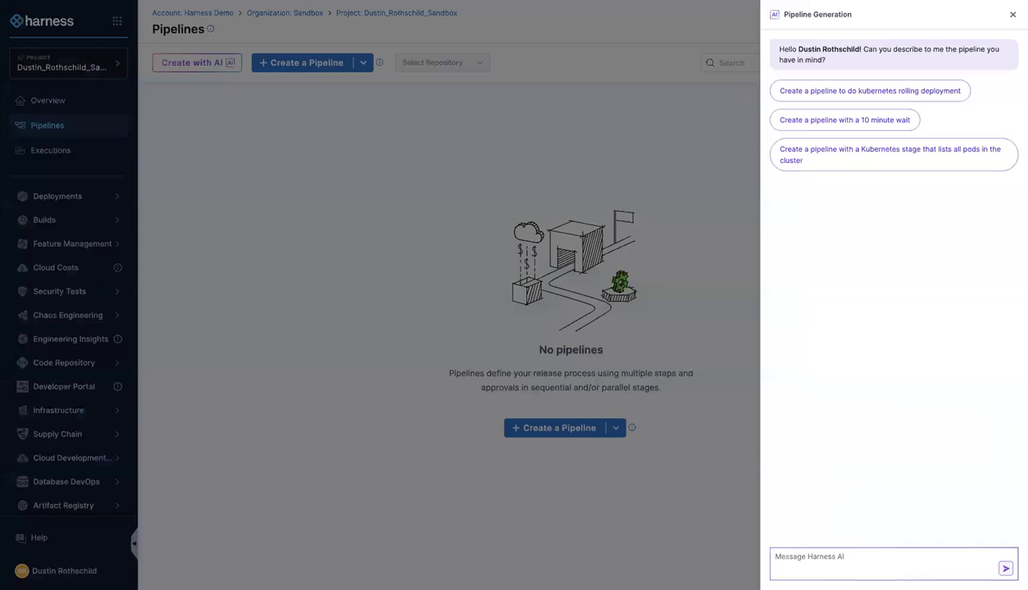
{"action": "left_click", "coordinate": [848, 557]}
{"action": "type", "text": "Please create a pipeline named \"Demo AI Pipeline\" with the following stages / steps:  1. A Build - Test - Push stage that performs test intelligence after unit tests and also includes security scans from Wiz and blackduck along with SBOM generation checks  2. Create an approval step that requires approval in Jira and Servicenow before deploying to production  3. Create a deploy to prod step using a canary deployment and AI powered continuous verification with automatic rollback"}
{"action": "key", "text": "Return"}
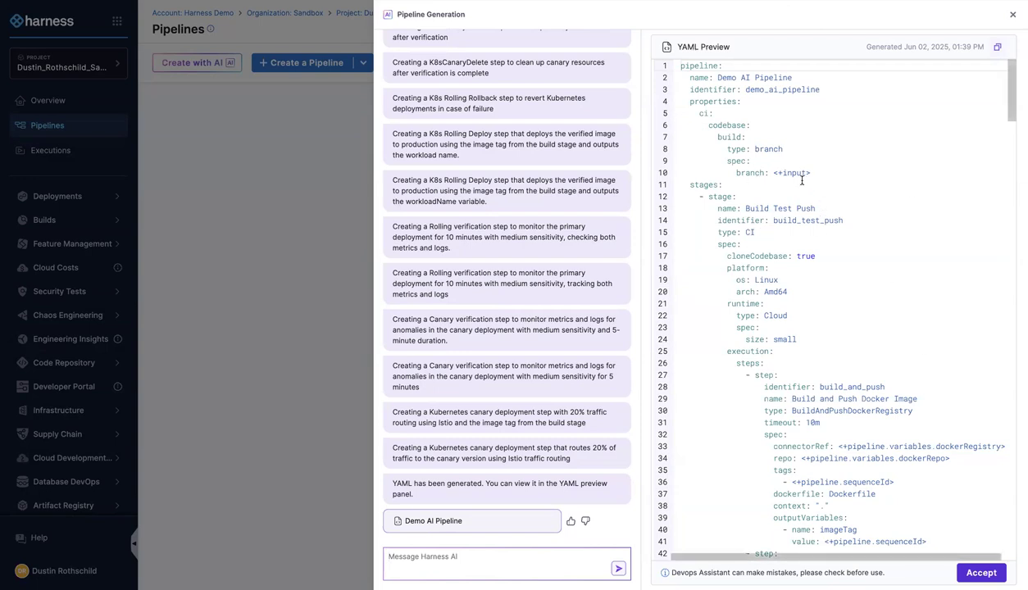
{"action": "left_click", "coordinate": [981, 576]}
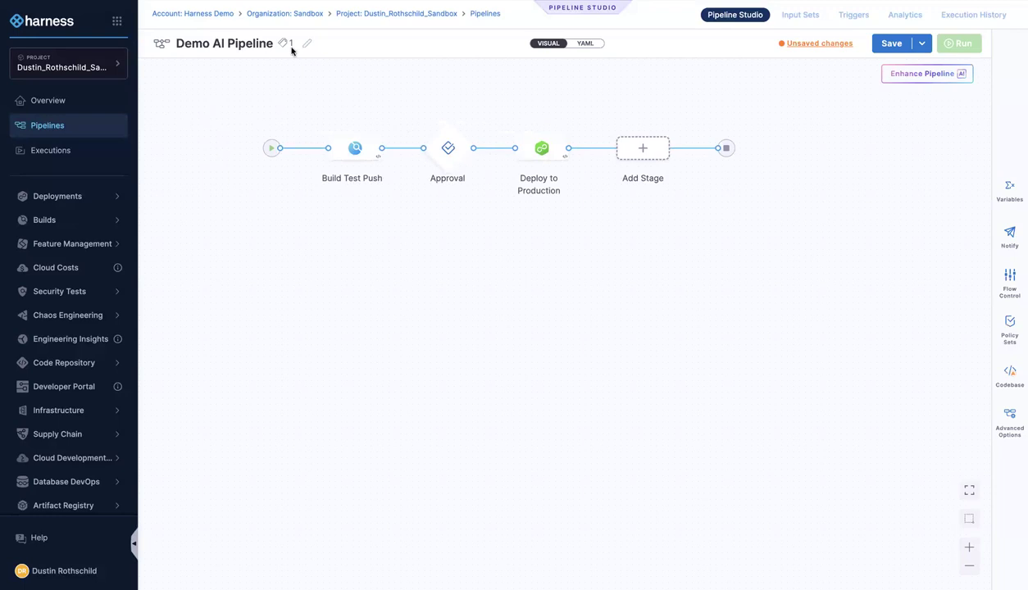
Review the generated Build Test Push stage steps, including the Run Tests step, and the Approval stage steps
{"action": "left_click", "coordinate": [361, 154]}
{"action": "left_click", "coordinate": [398, 225]}
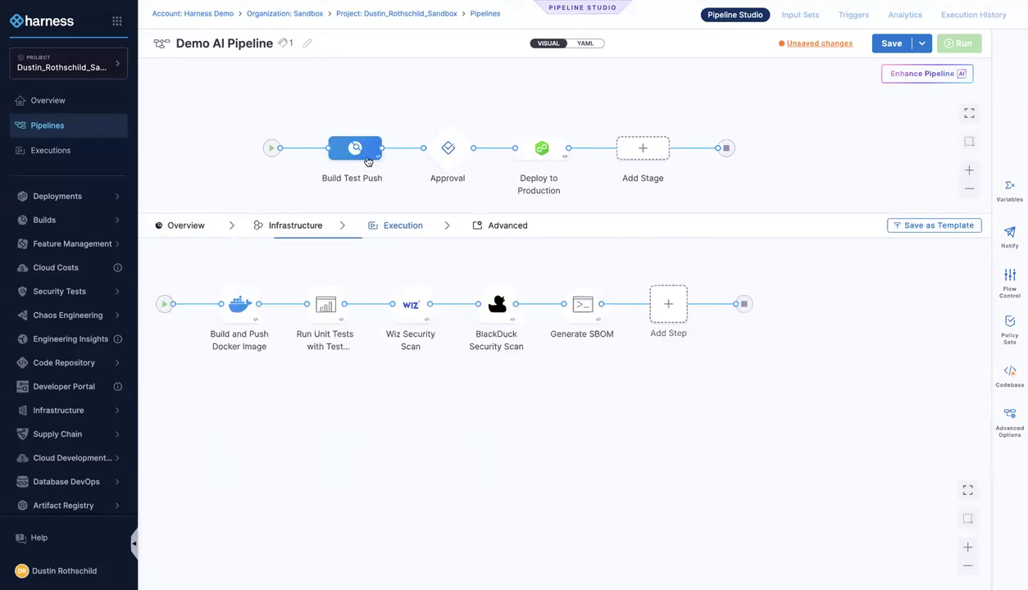
{"action": "left_click", "coordinate": [337, 316]}
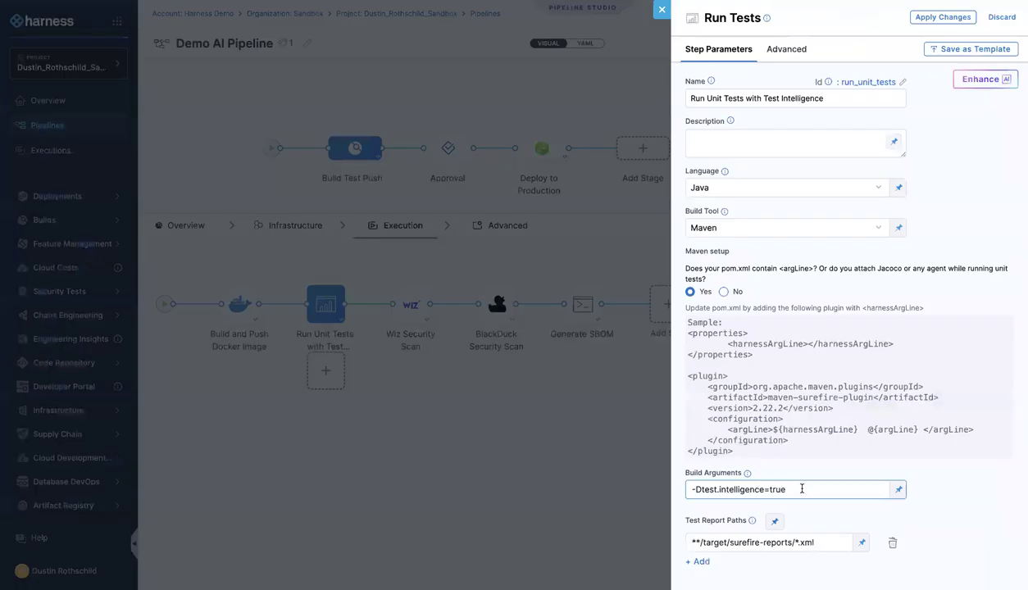
{"action": "left_click", "coordinate": [442, 408]}
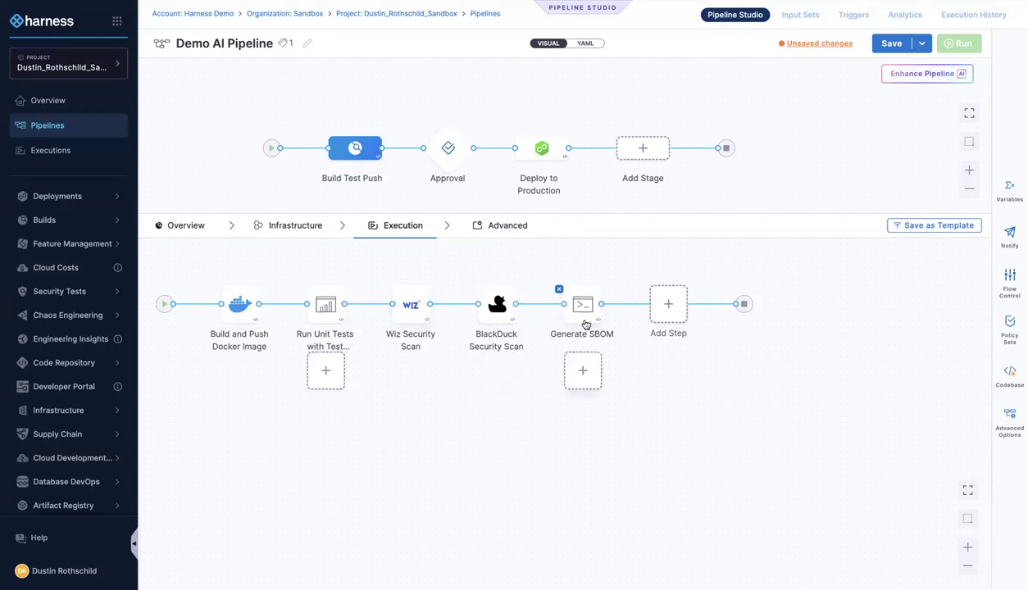
{"action": "left_click", "coordinate": [445, 156]}
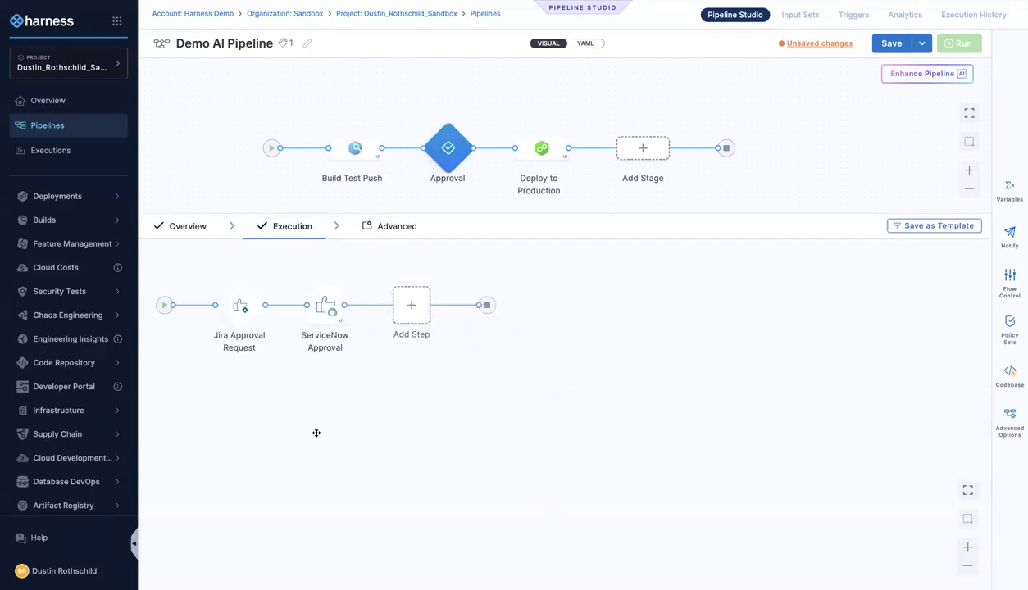
{"action": "left_click_drag", "start_coordinate": [316, 432], "coordinate": [376, 440]}
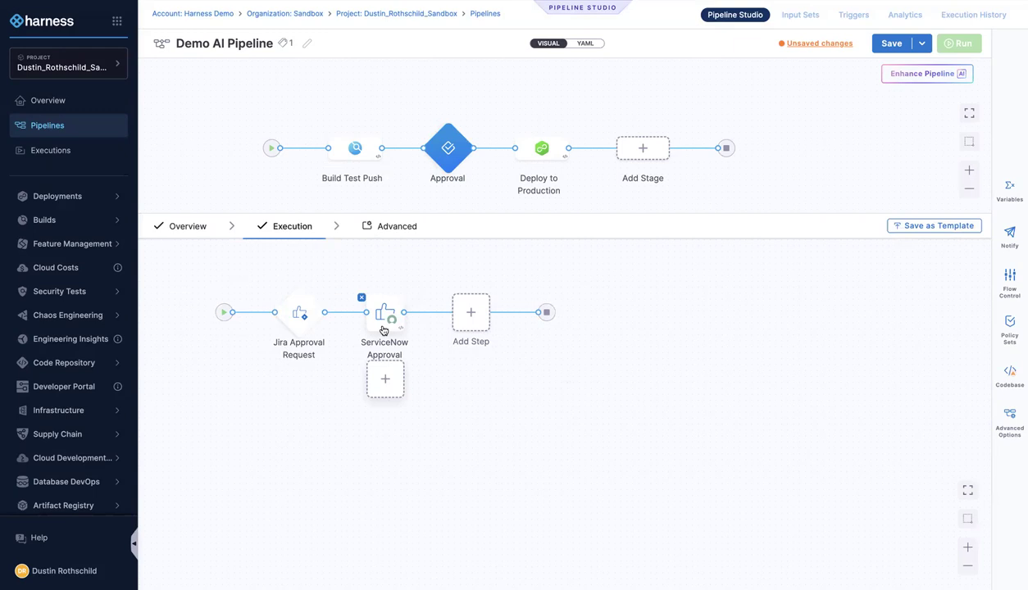
Review the Deploy to Production stage's canary and primary deployment steps
{"action": "left_click", "coordinate": [536, 152]}
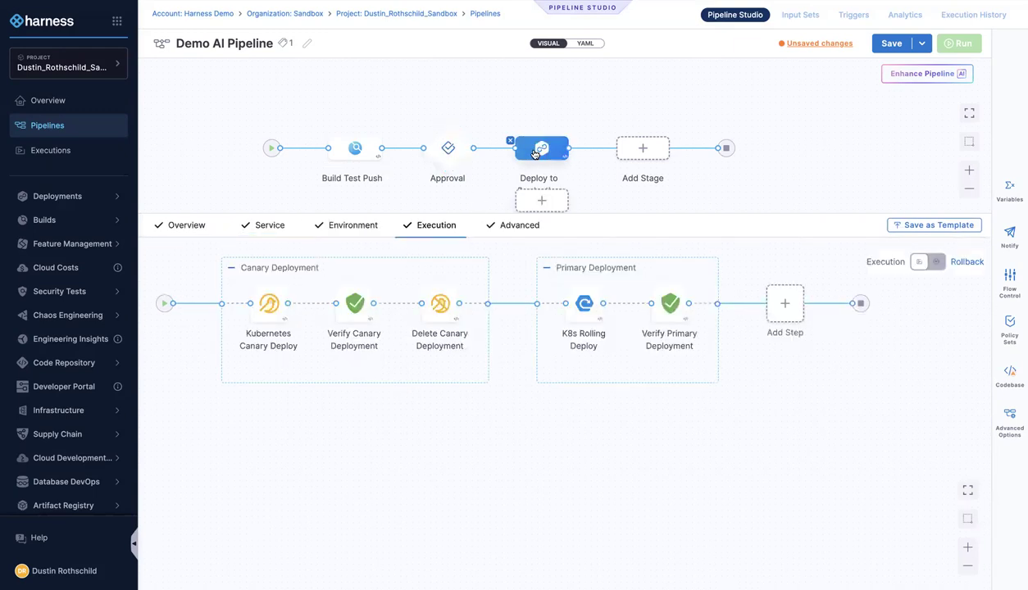
{"action": "left_click", "coordinate": [259, 301]}
{"action": "left_click", "coordinate": [483, 444]}
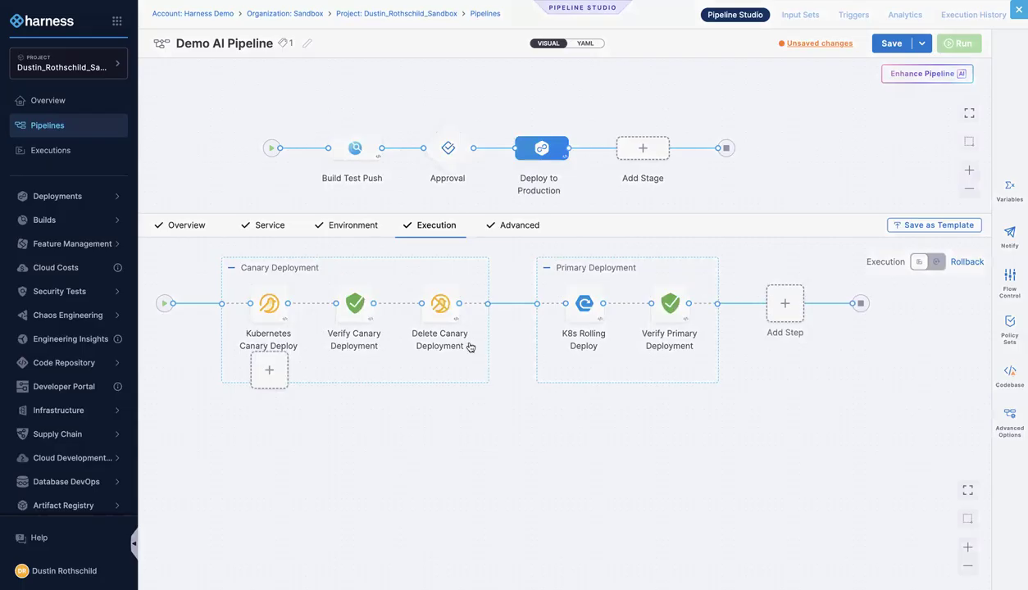
{"action": "left_click", "coordinate": [361, 315]}
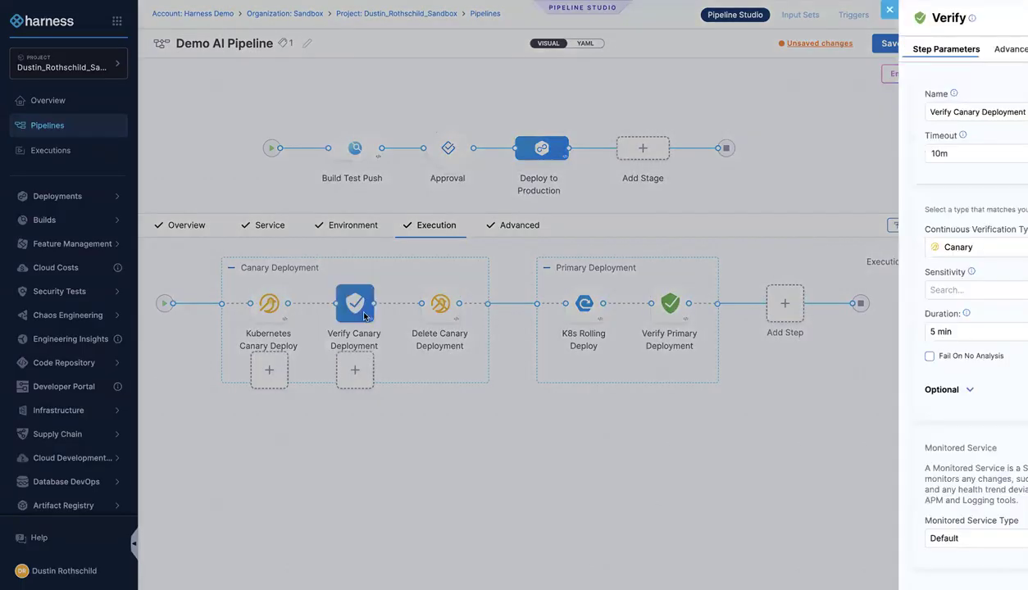
{"action": "left_click", "coordinate": [508, 427]}
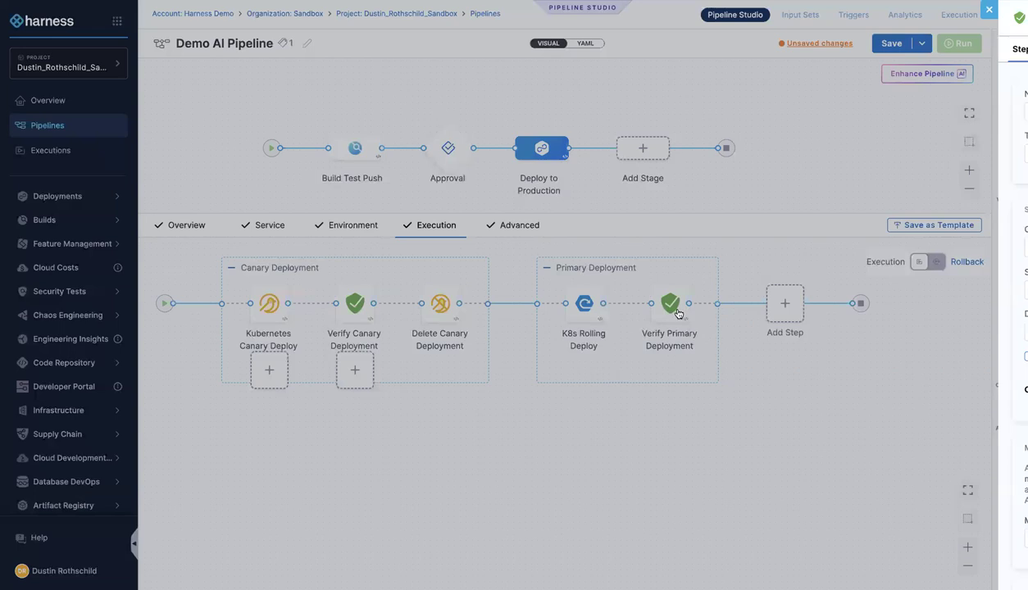
{"action": "left_click", "coordinate": [679, 314]}
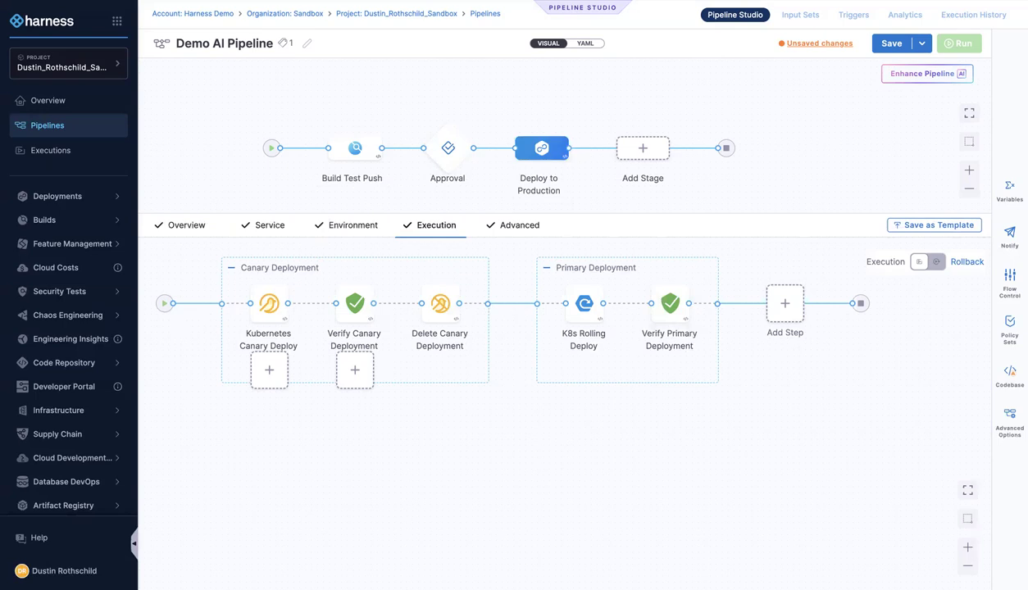
Ask the AI to add a CD stage named "Deploy to Dev" before the approval stage and accept the result
{"action": "left_click", "coordinate": [885, 76]}
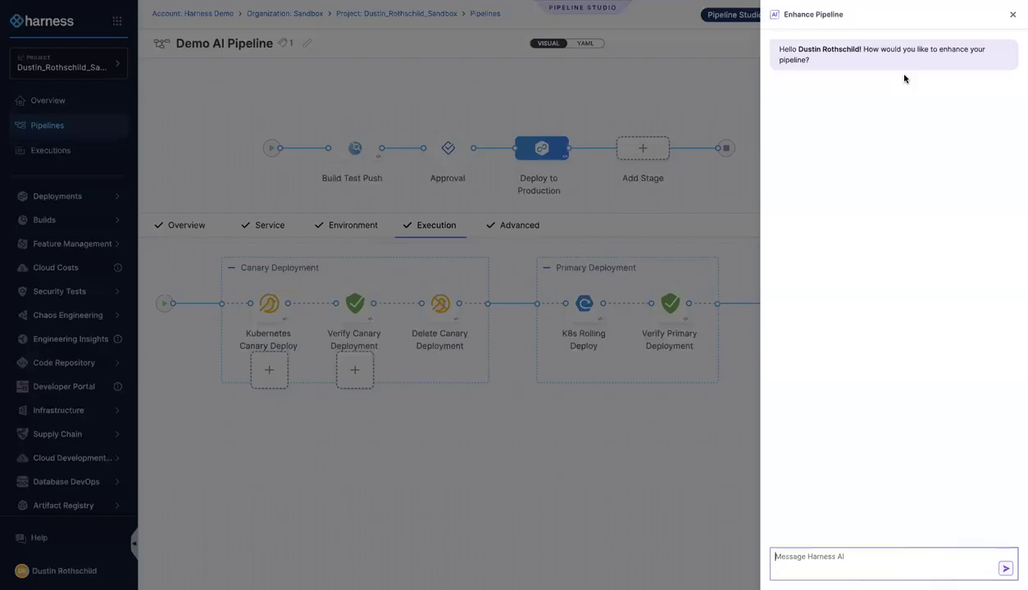
{"action": "left_click", "coordinate": [869, 556]}
{"action": "type", "text": "Please add a CD stage with the name \"Deploy to Dev\" before the approval stage"}
{"action": "key", "text": "Return"}
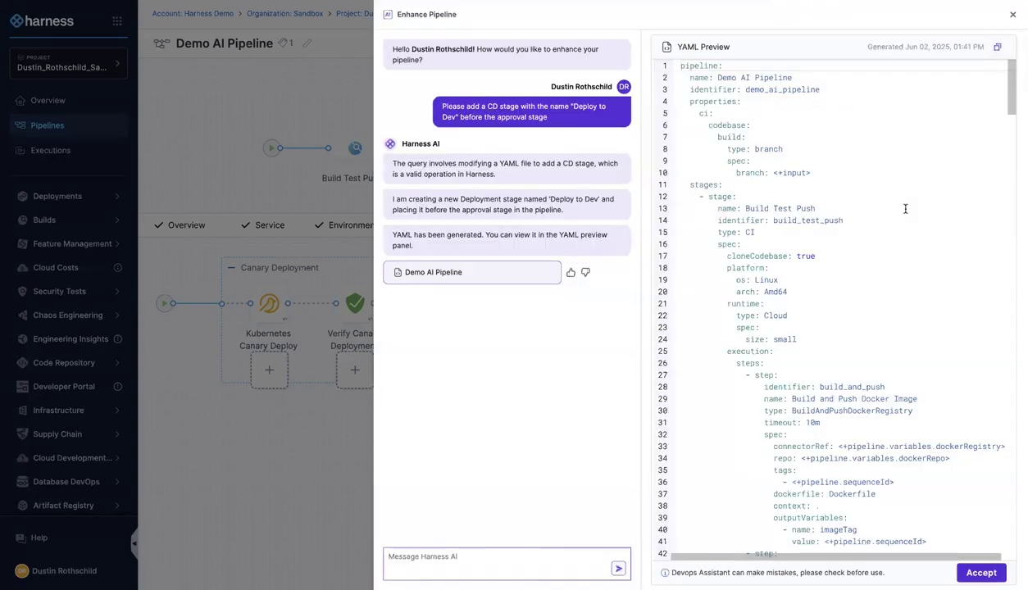
{"action": "left_click", "coordinate": [981, 571]}
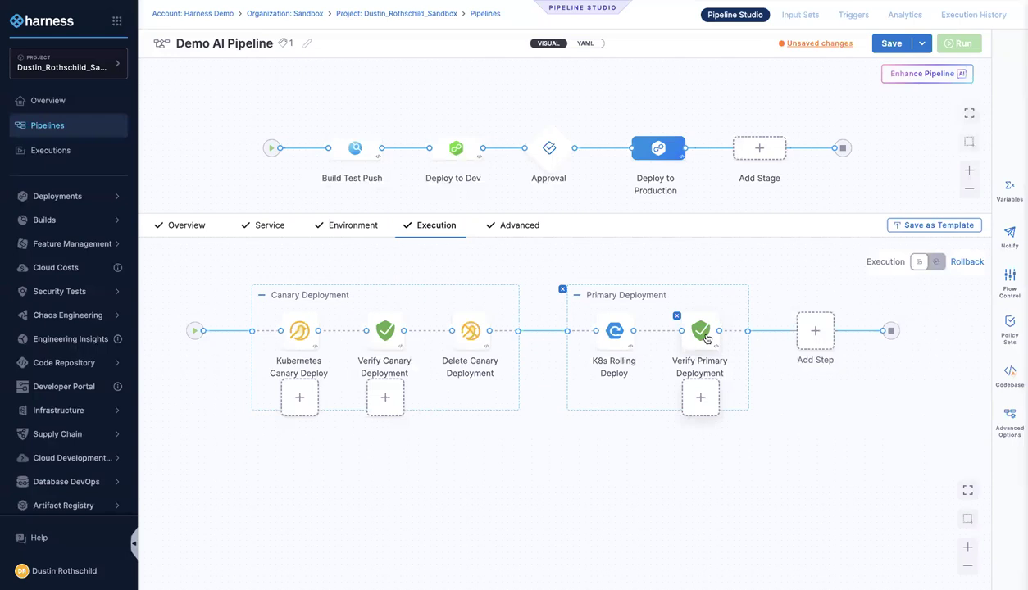
Review the Build Test Push stage's execution steps
{"action": "left_click", "coordinate": [353, 148]}
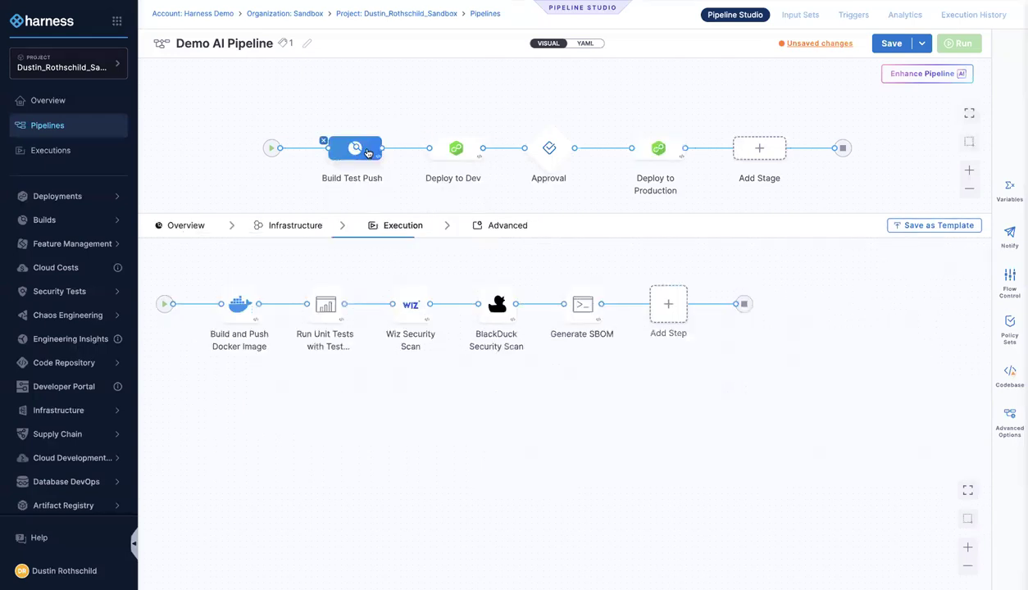
{"action": "left_click_drag", "start_coordinate": [399, 401], "coordinate": [464, 425]}
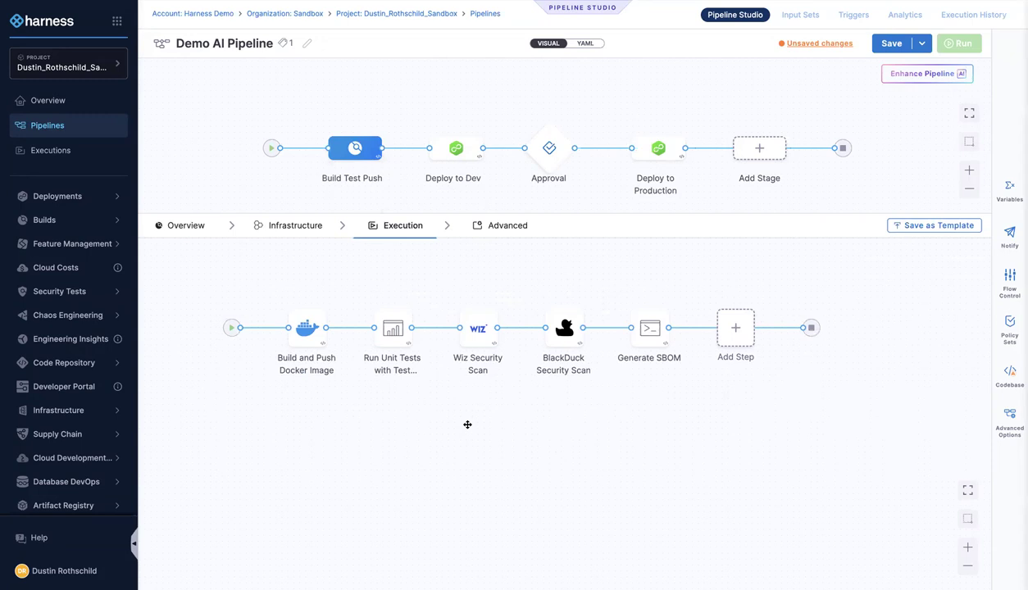
{"action": "mouse_move", "coordinate": [573, 391]}
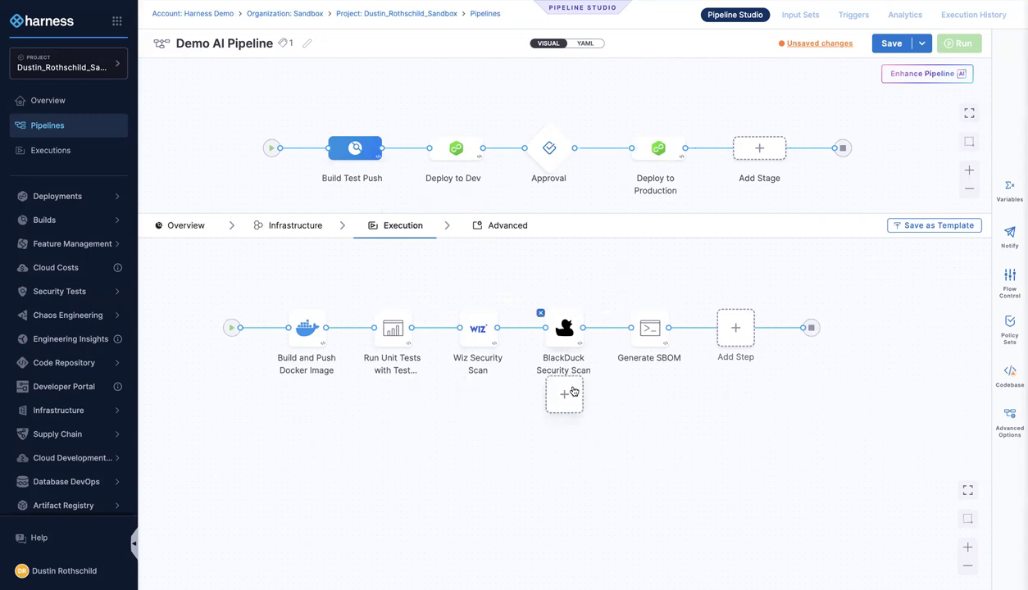